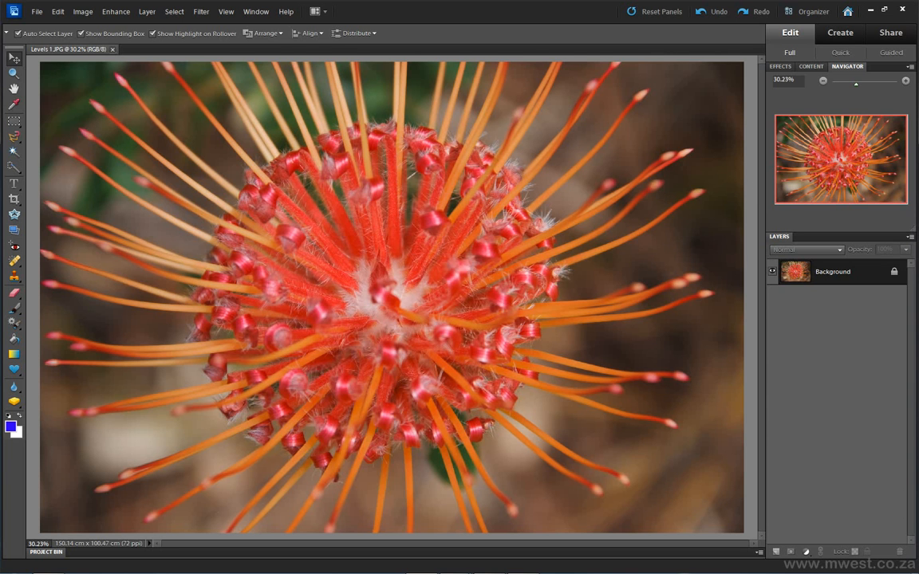
Open the images Levels 2.JPG and Levels 3.JPG alongside Levels 1.JPG
drag(571, 219, 568, 213)
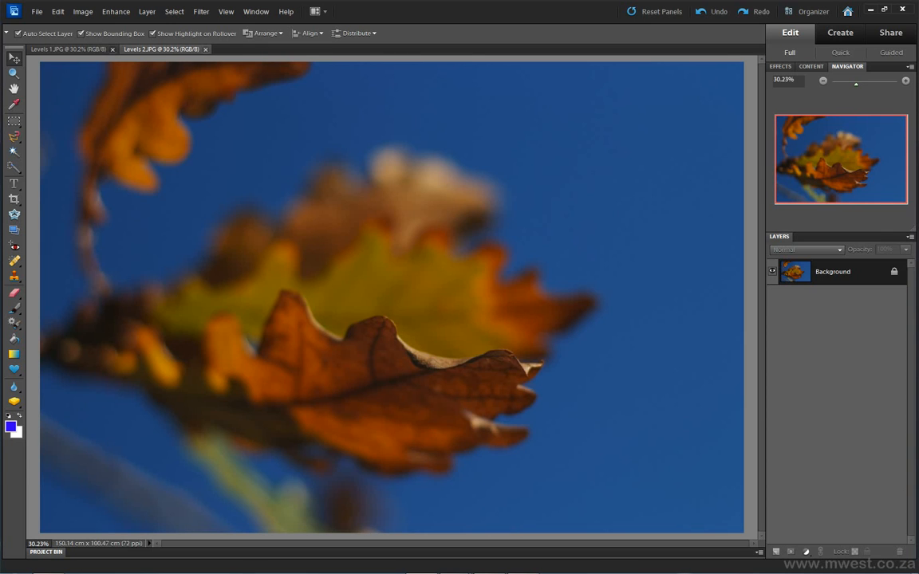
drag(386, 215, 369, 213)
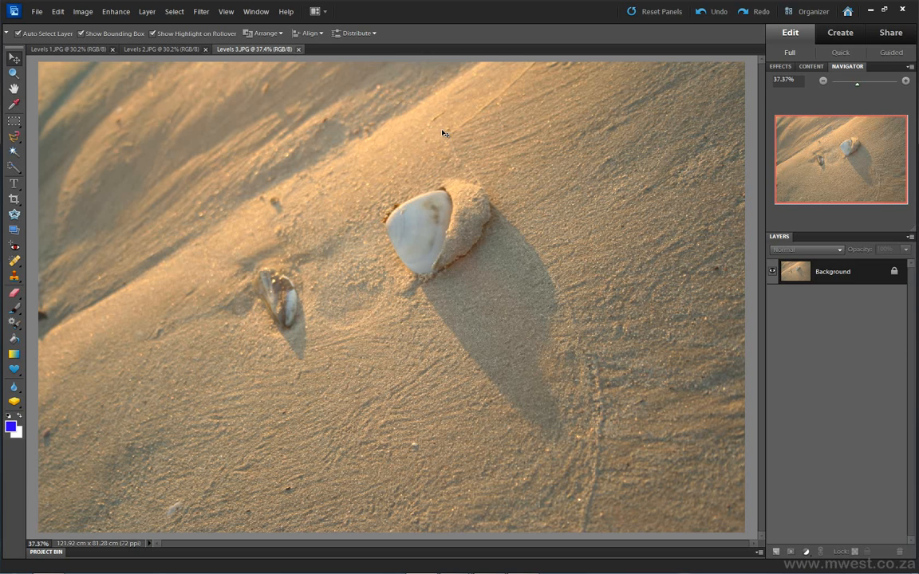
click(118, 13)
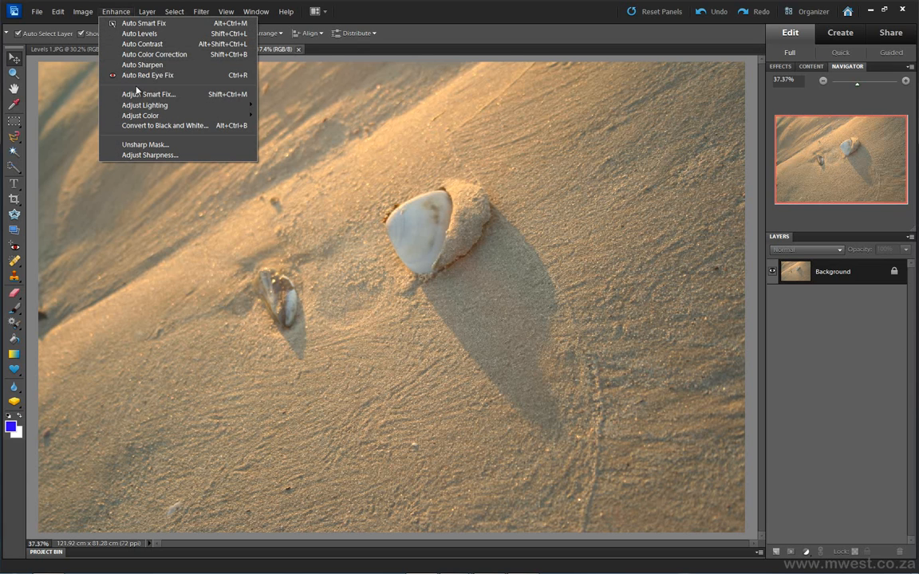
mouse_move(169, 107)
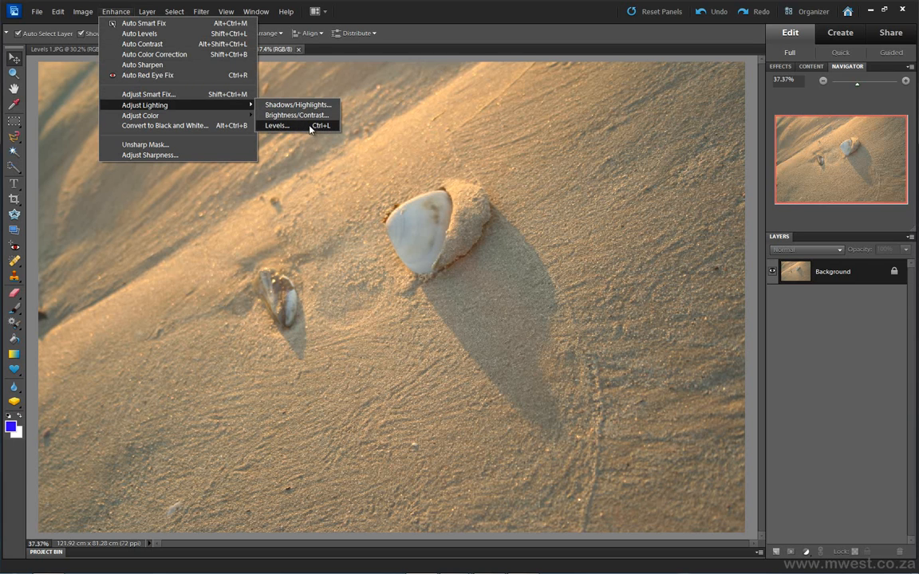
click(435, 140)
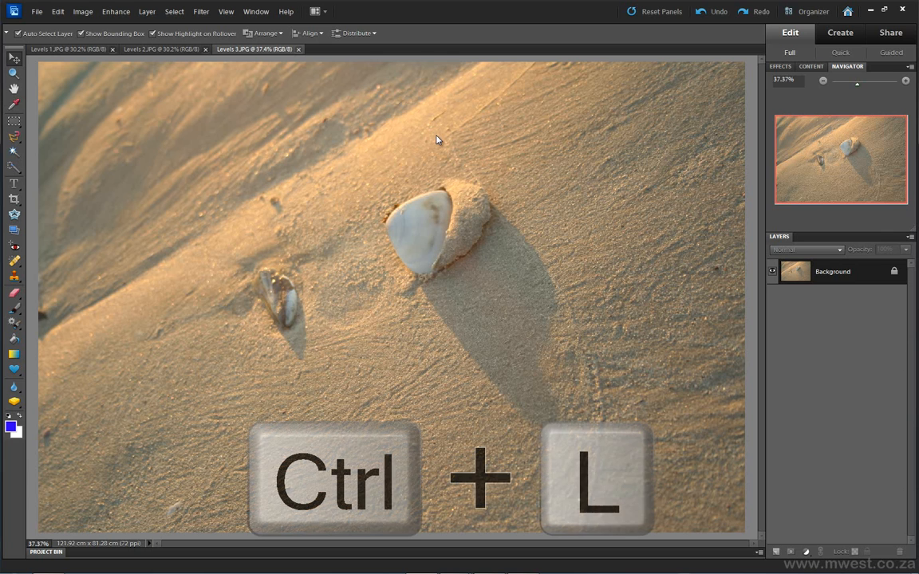
Examine the RGB histogram of Levels 3.JPG in the Levels dialog, moved off the shell, and cancel without changes
key(ctrl+l)
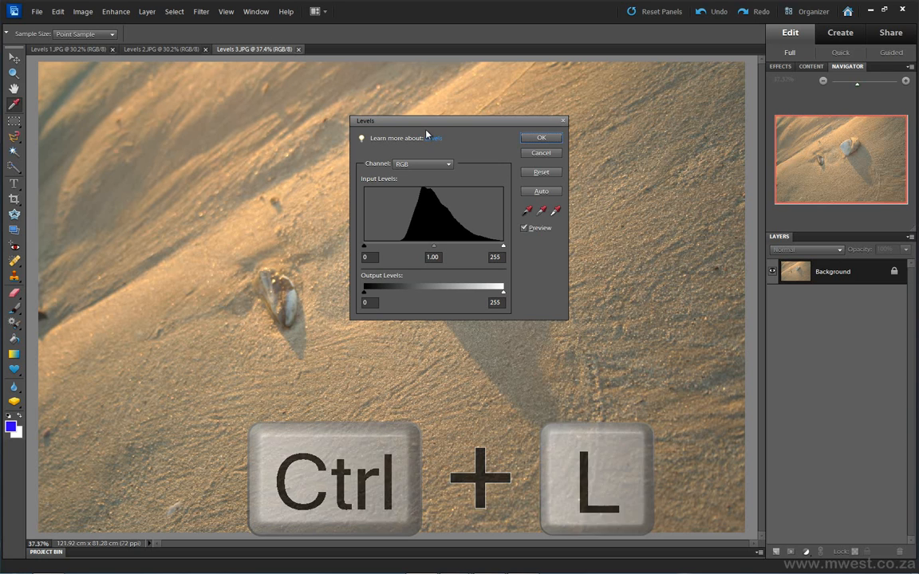
drag(405, 120, 714, 87)
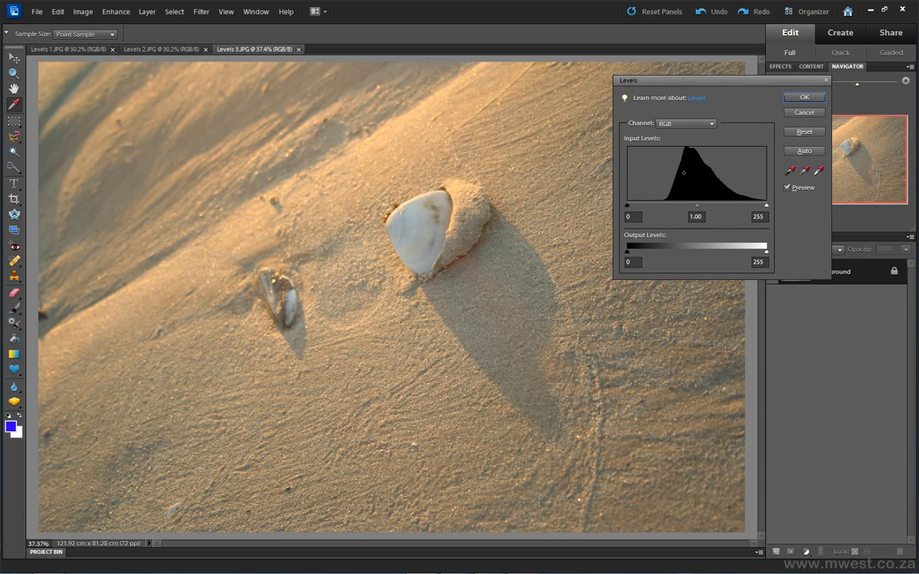
click(814, 114)
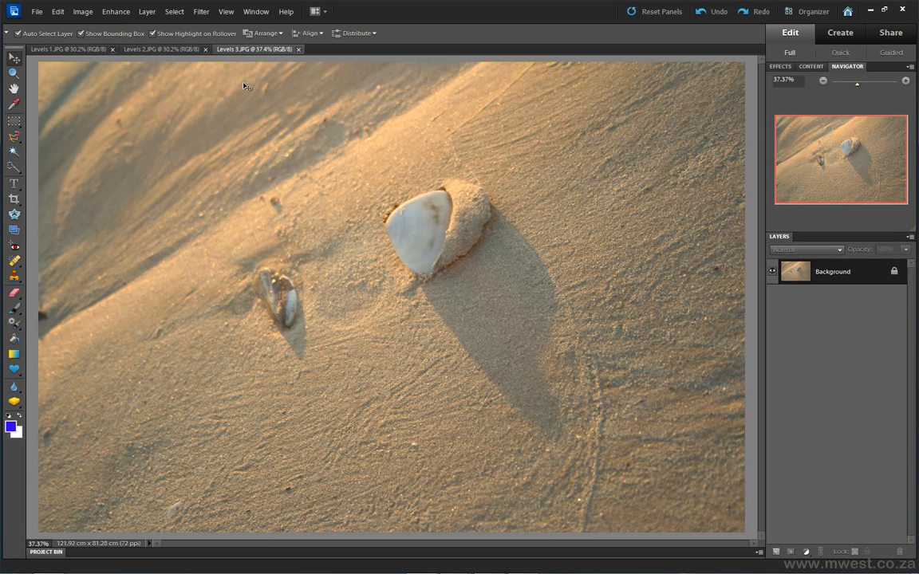
Examine the Levels histograms of Levels 2.JPG and Levels 1.JPG in turn, cancelling each dialog without changes
click(162, 50)
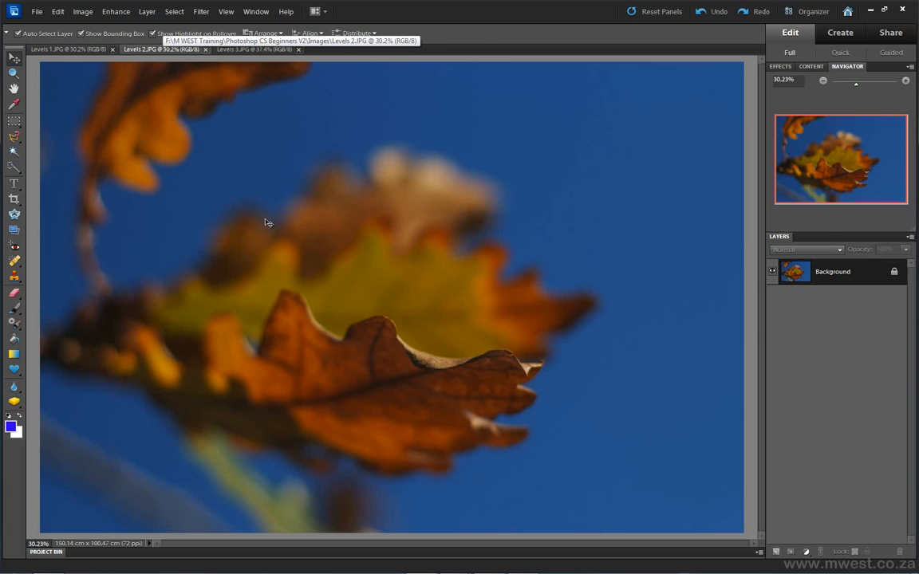
key(ctrl+l)
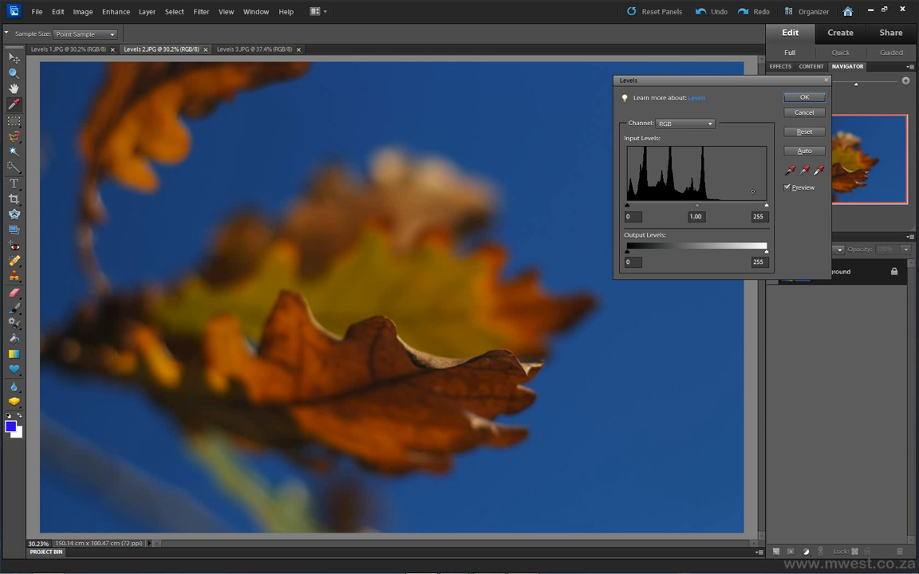
click(796, 114)
click(72, 49)
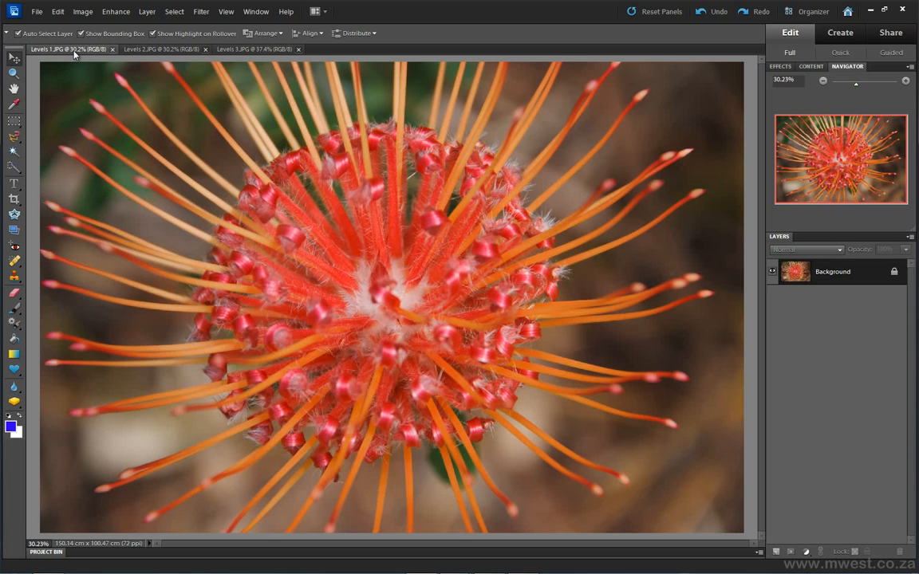
key(ctrl+l)
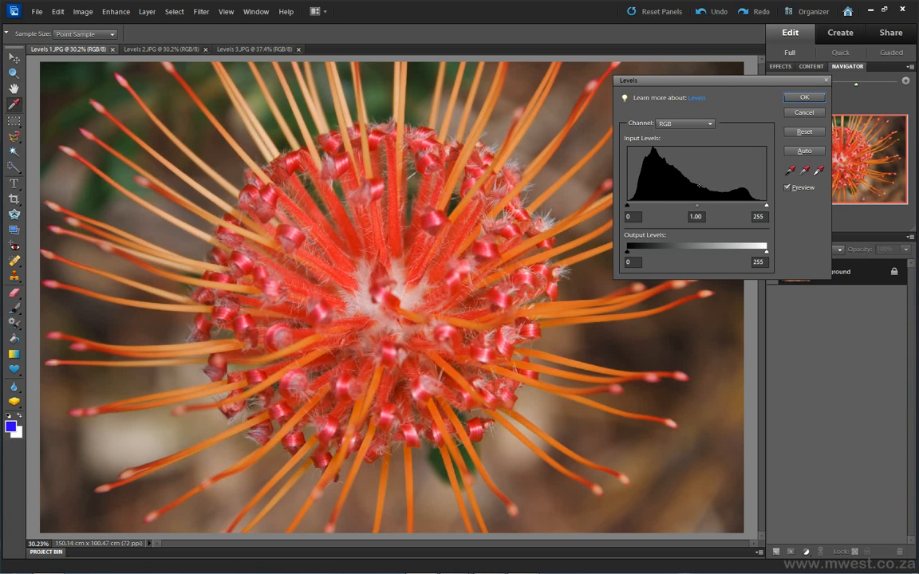
click(802, 113)
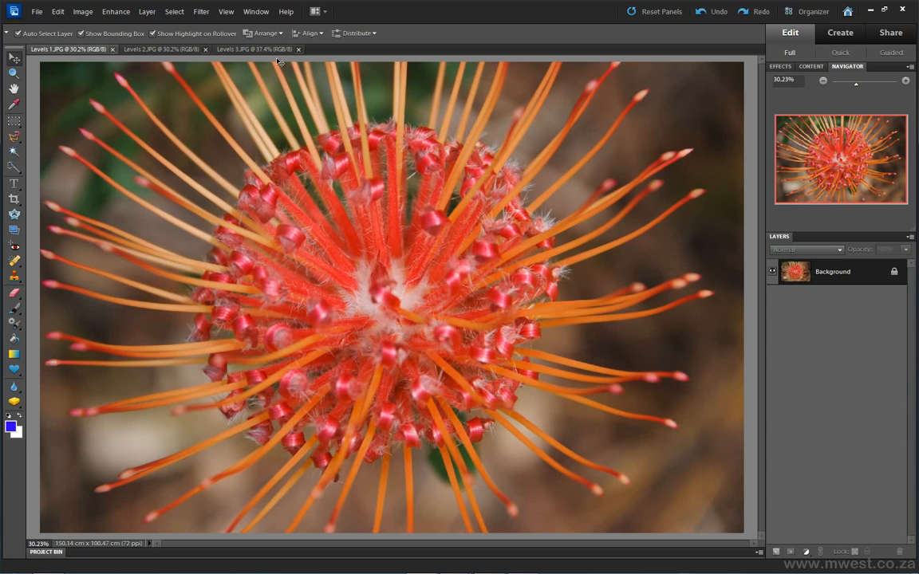
Start a Levels adjustment on Levels 3.JPG and set the shadow input level to 93
click(235, 49)
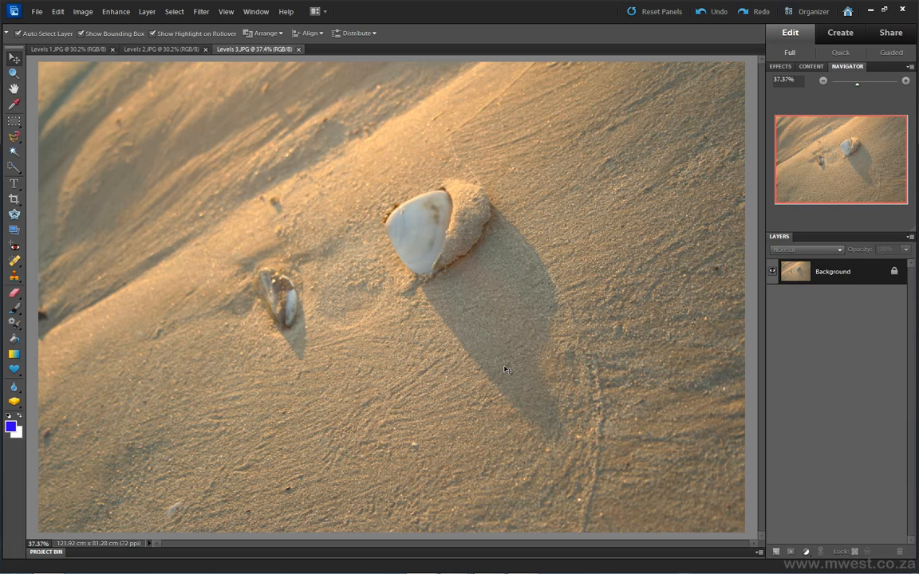
key(ctrl+l)
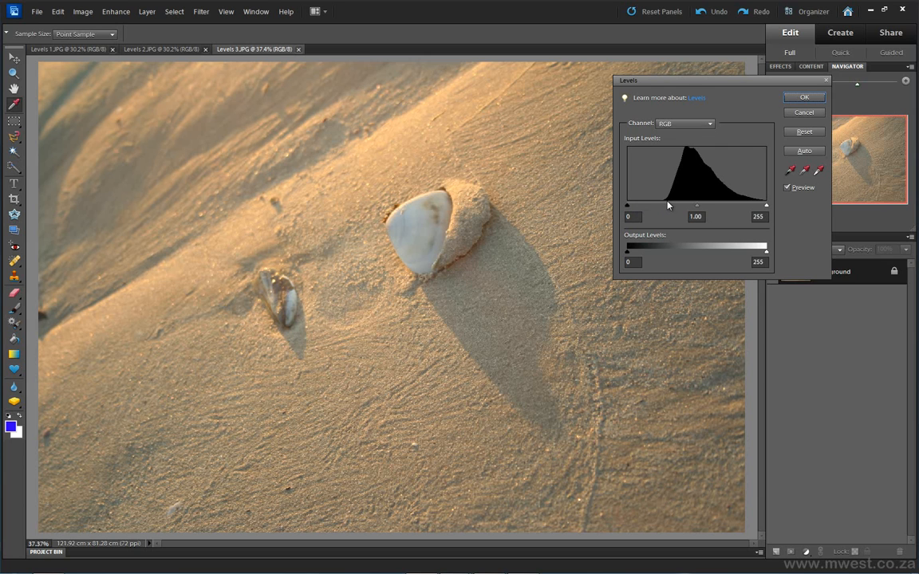
drag(629, 209, 676, 210)
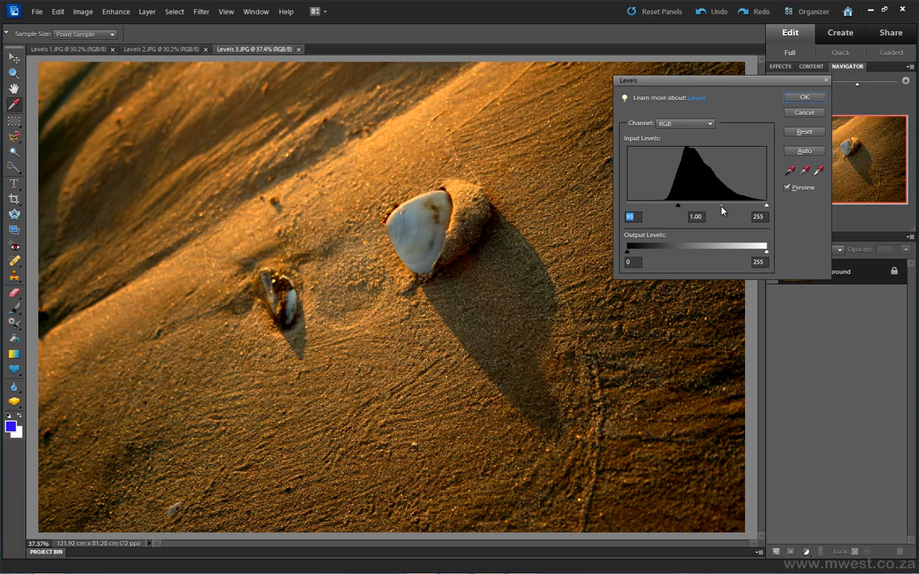
Try a midtone level of 0.93 and highlight input levels of 202 and 174, and restore the highlight level to 255
drag(719, 211, 725, 212)
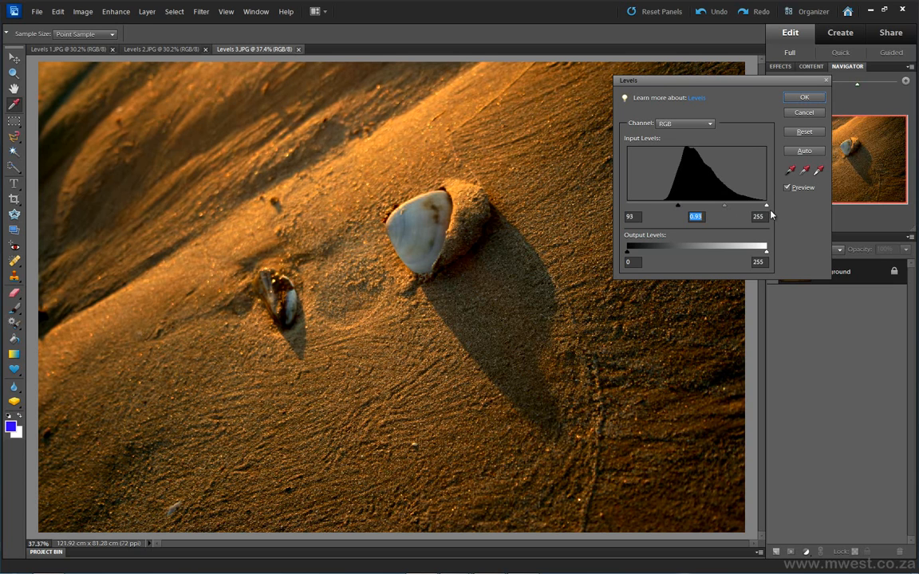
drag(767, 207, 737, 208)
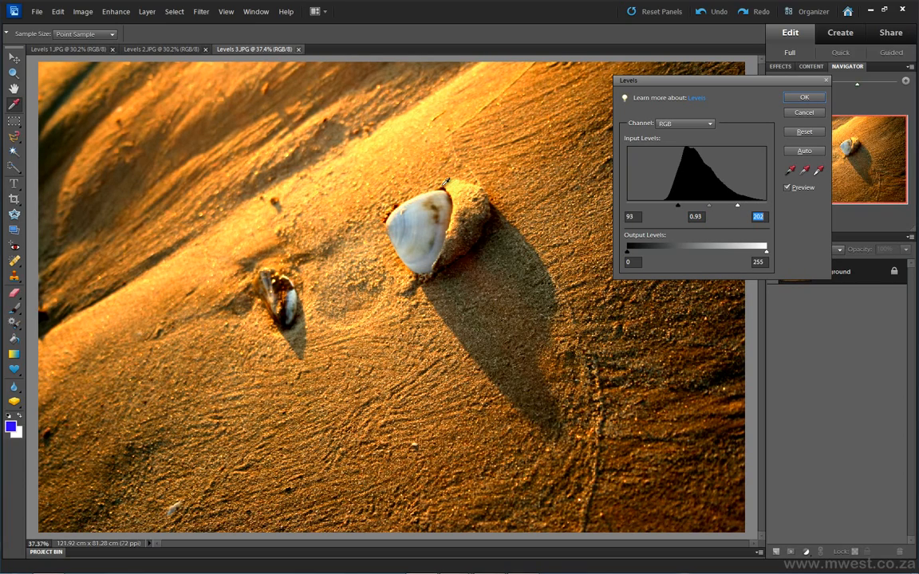
drag(738, 207, 722, 208)
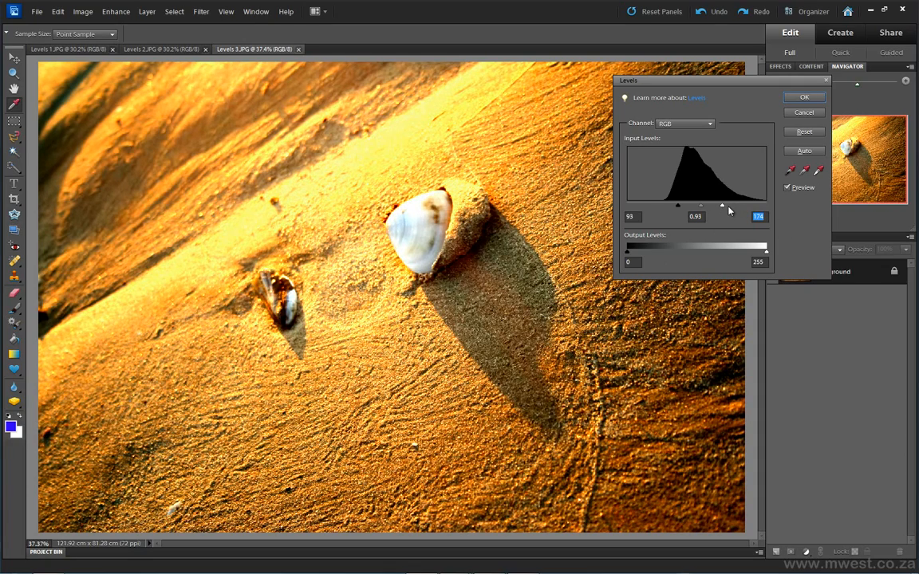
drag(722, 207, 779, 209)
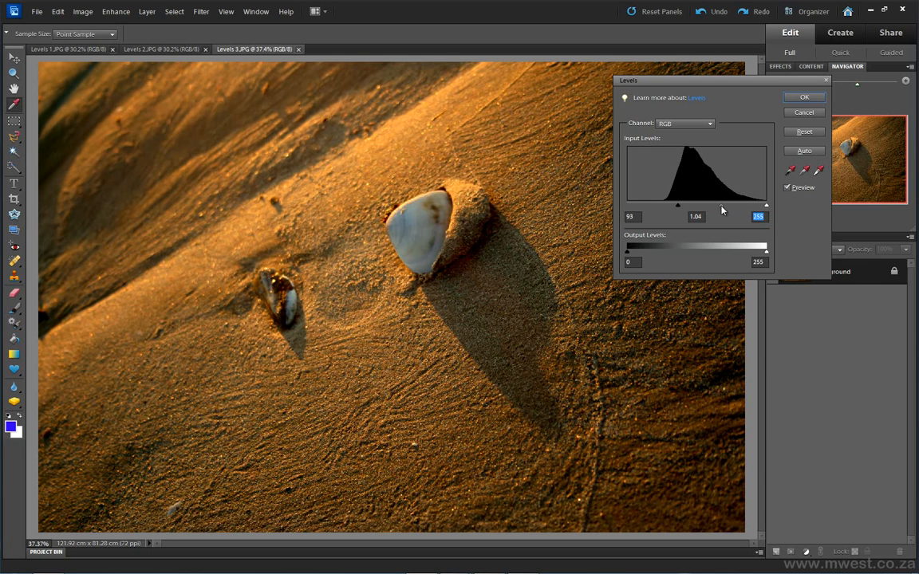
Set the midtone input level to 1.11, compare the shell photo with and without the preview, and apply the Levels adjustment
drag(719, 209, 721, 210)
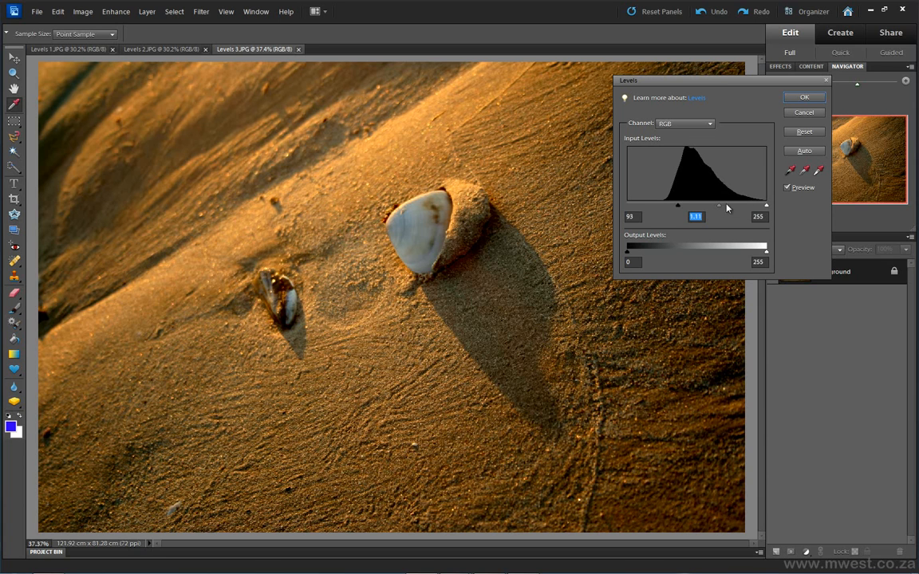
click(789, 188)
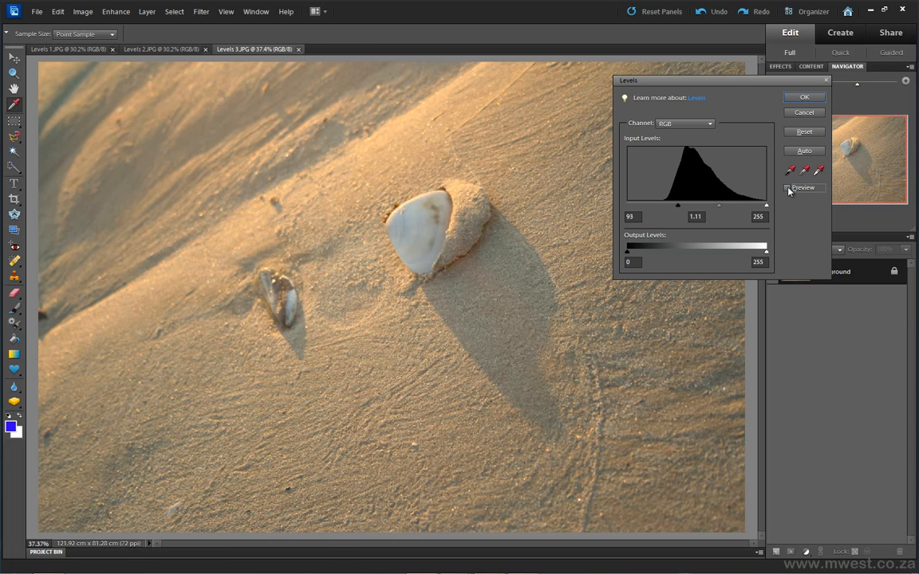
click(789, 188)
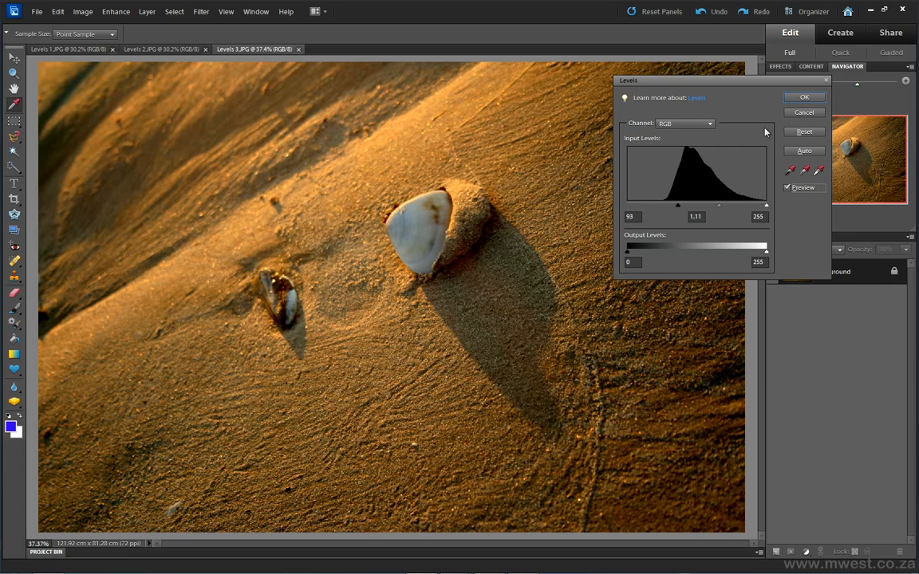
click(805, 97)
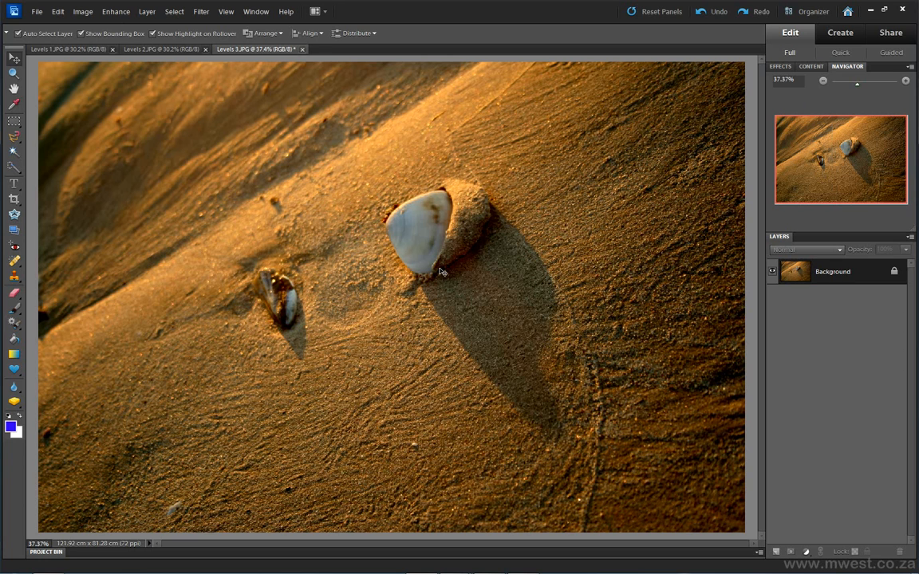
Start a Levels adjustment on Levels 2.JPG, set the highlight input level to 180, and compare with and without the preview
click(167, 52)
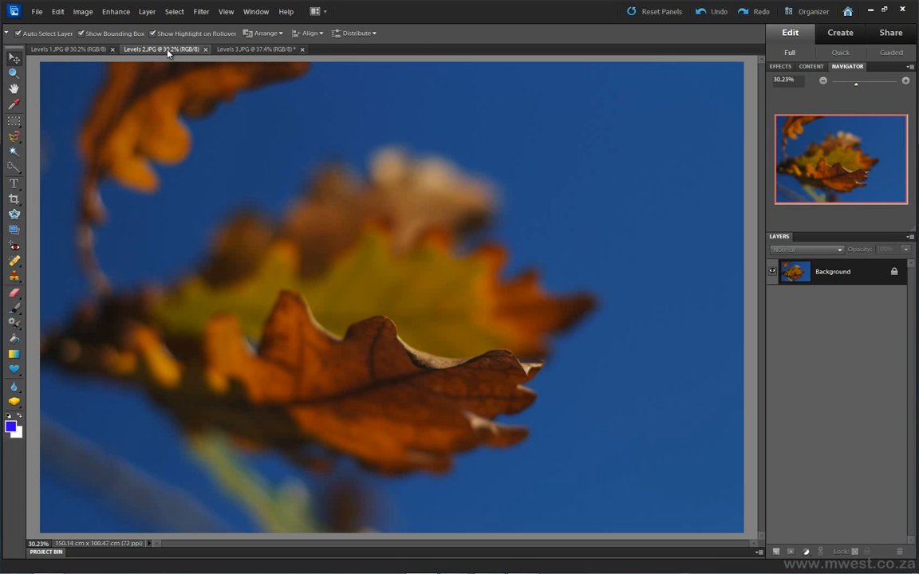
key(ctrl+l)
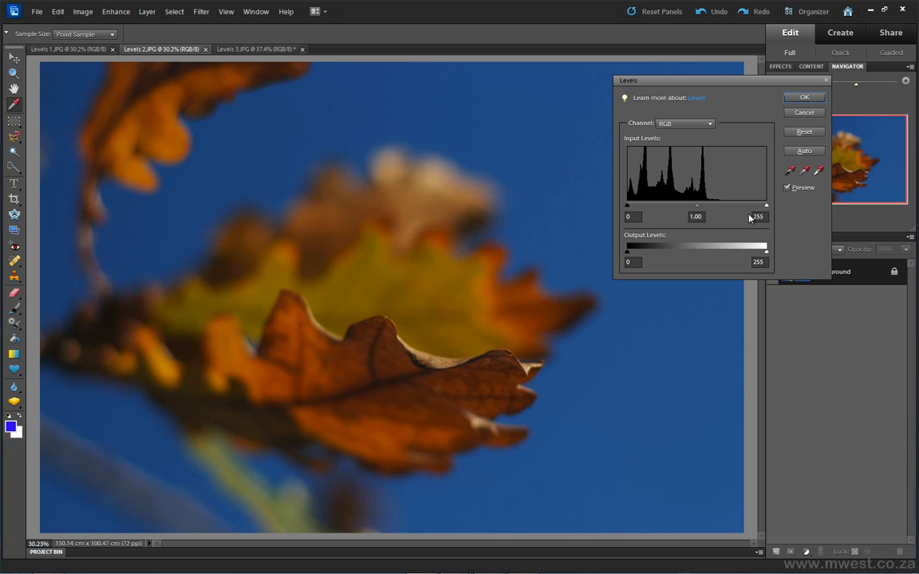
drag(767, 207, 727, 214)
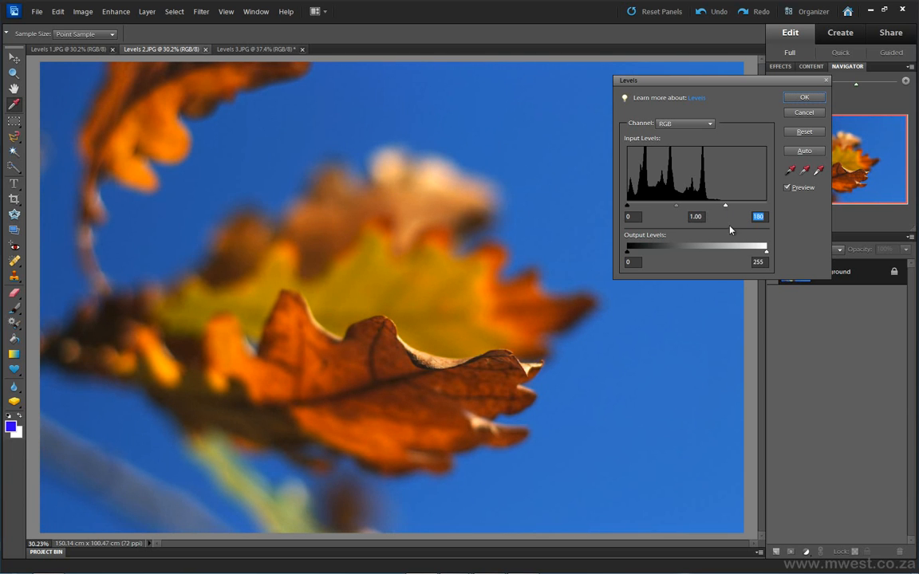
click(787, 189)
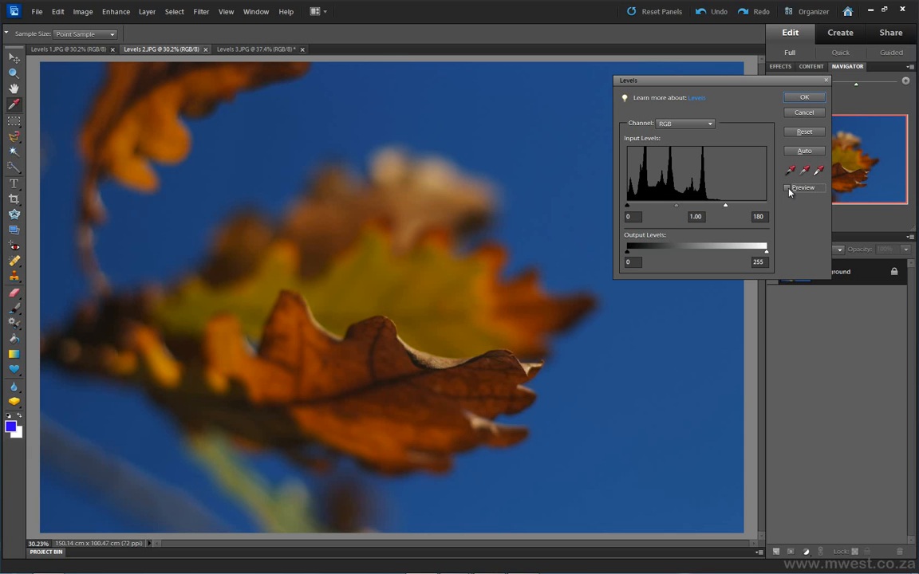
click(789, 189)
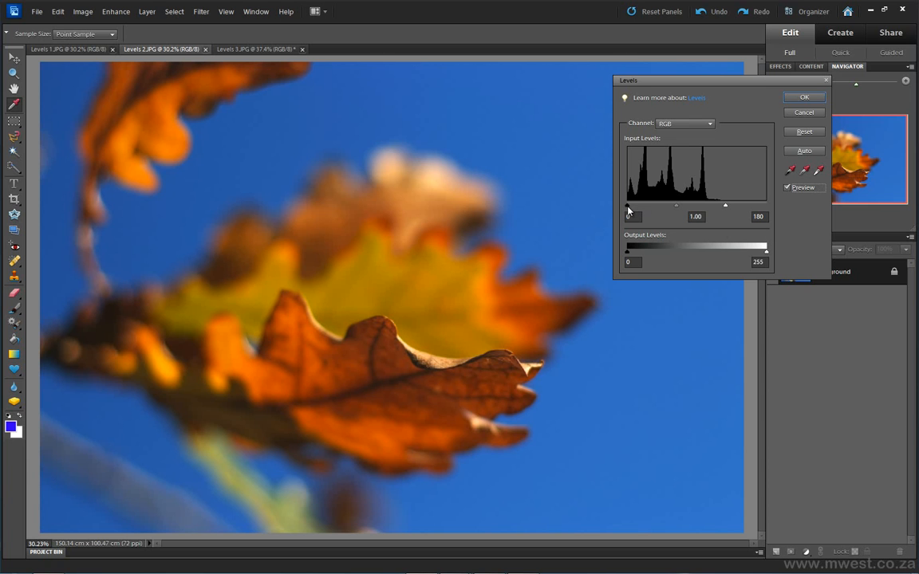
Set the leaf photo's shadow input level to 34 and midtone to 1.30, compare with and without the preview, and apply
mouse_move(628, 210)
mouse_down()
mouse_move(690, 210)
mouse_move(647, 209)
mouse_up()
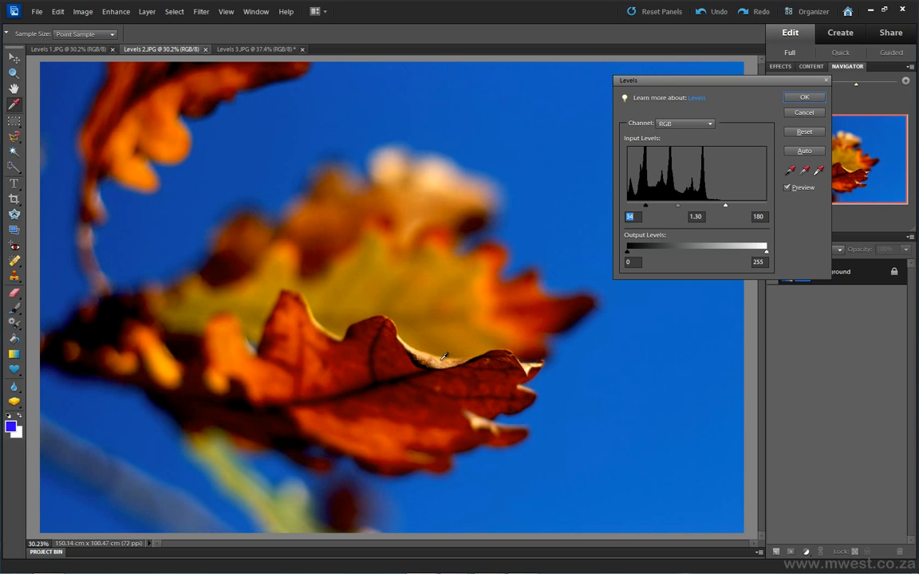
click(788, 188)
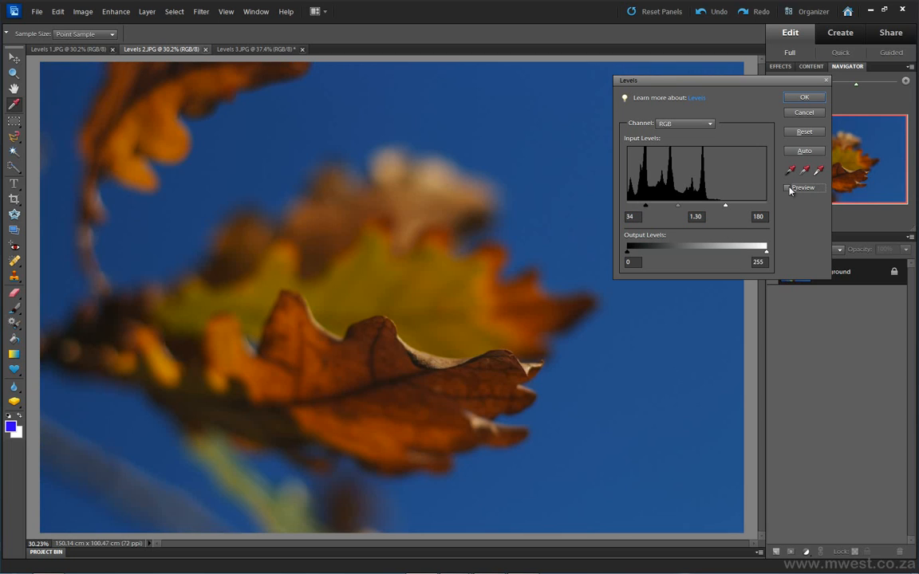
click(788, 188)
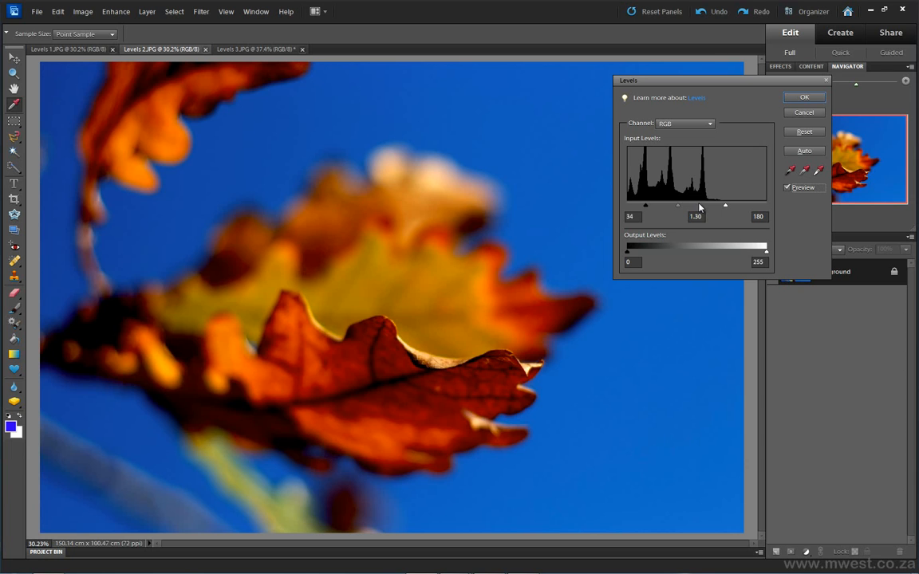
click(802, 96)
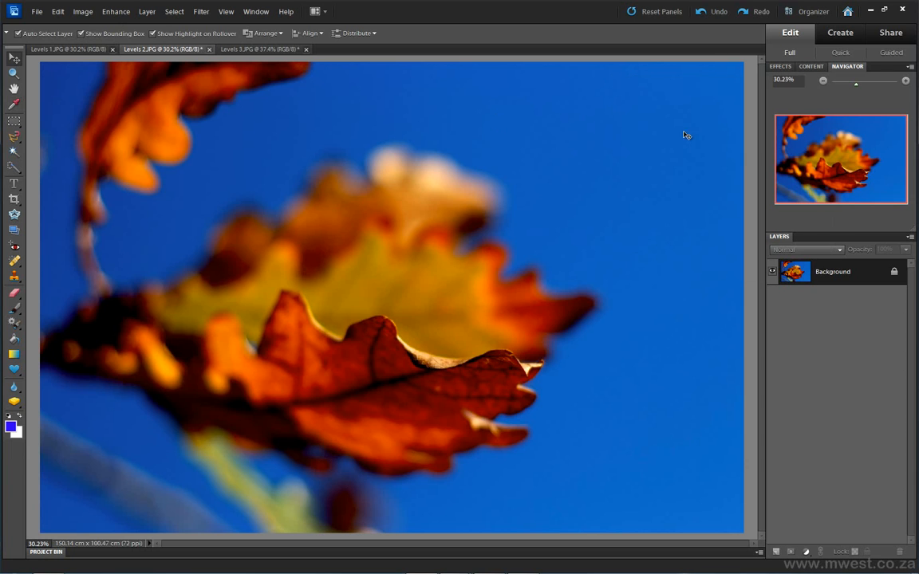
Start a Levels adjustment on the flower photo Levels 1.JPG, setting the shadow input level to 38 and the midtone to 1.32
click(72, 49)
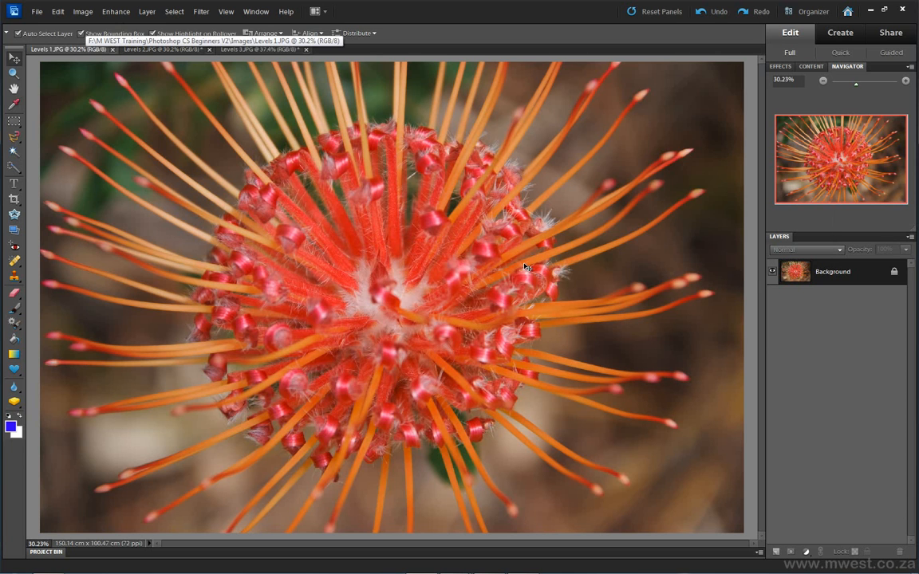
key(ctrl+l)
drag(734, 87, 793, 63)
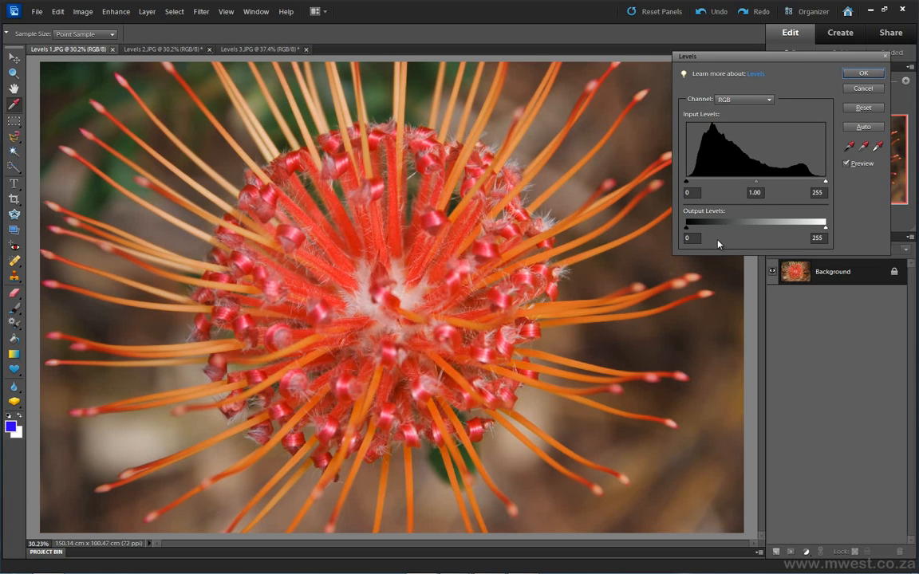
drag(690, 184, 707, 184)
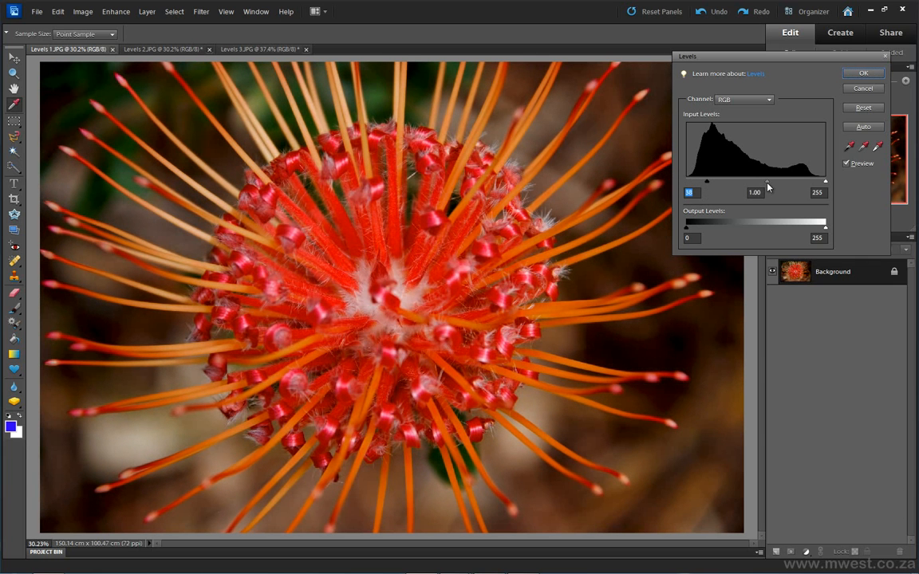
drag(760, 187, 755, 188)
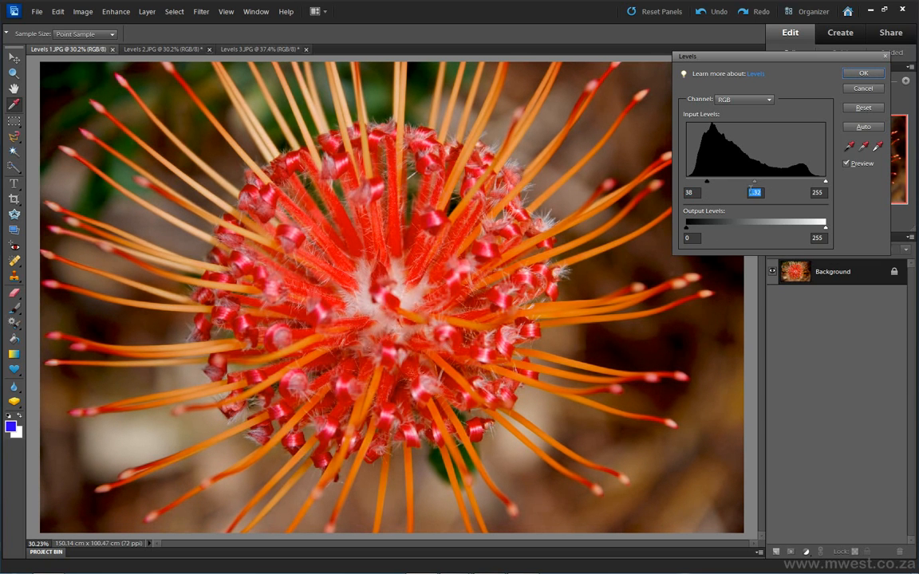
Compare the flower photo with and without the Levels preview, and apply the adjustment with the preview on
click(847, 165)
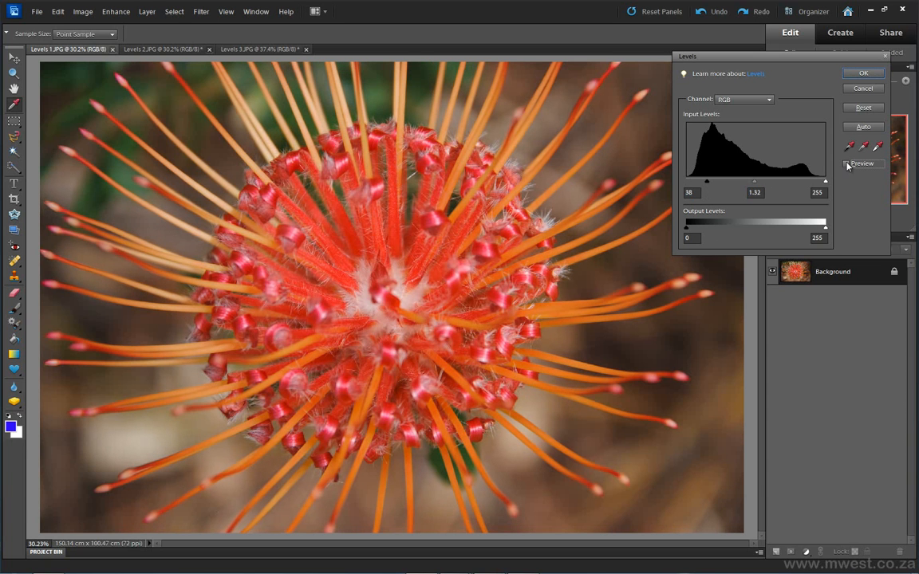
click(848, 164)
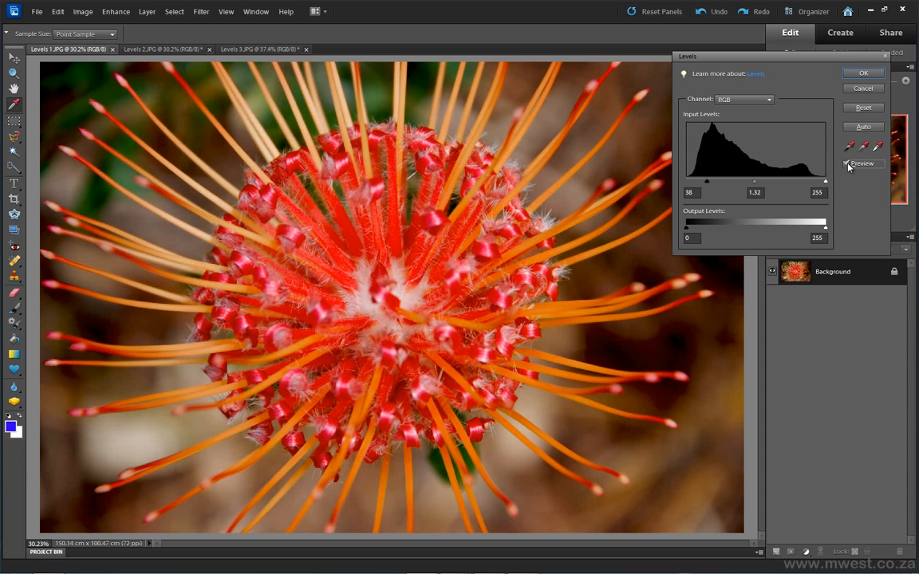
click(847, 164)
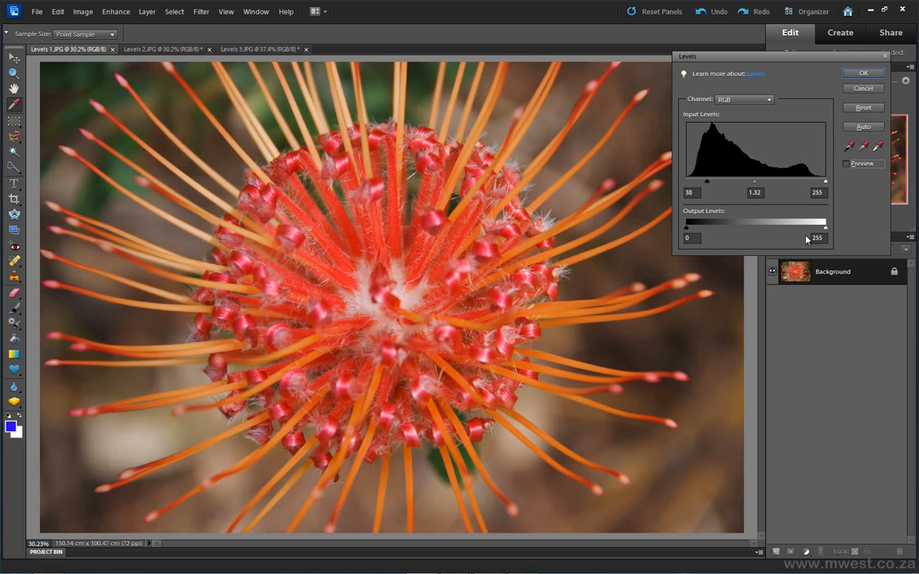
click(847, 164)
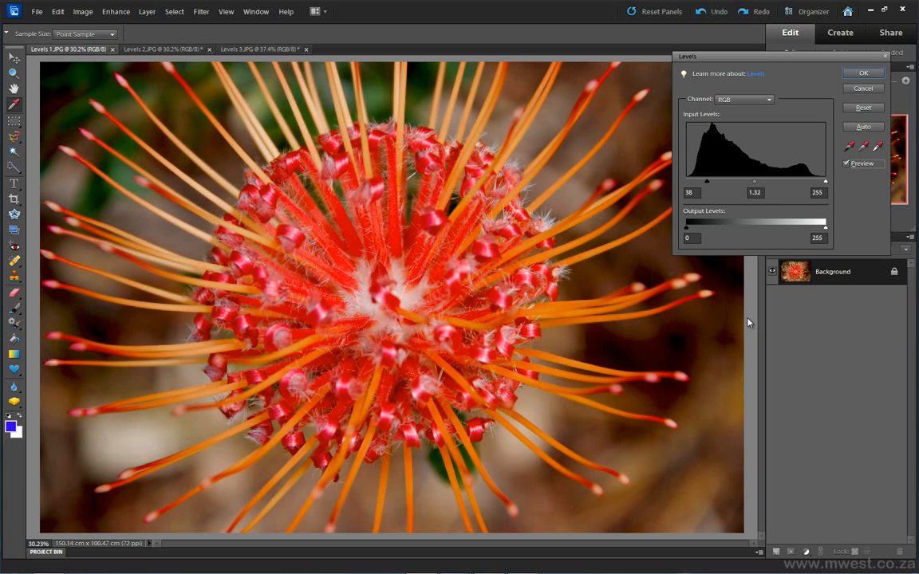
key(Return)
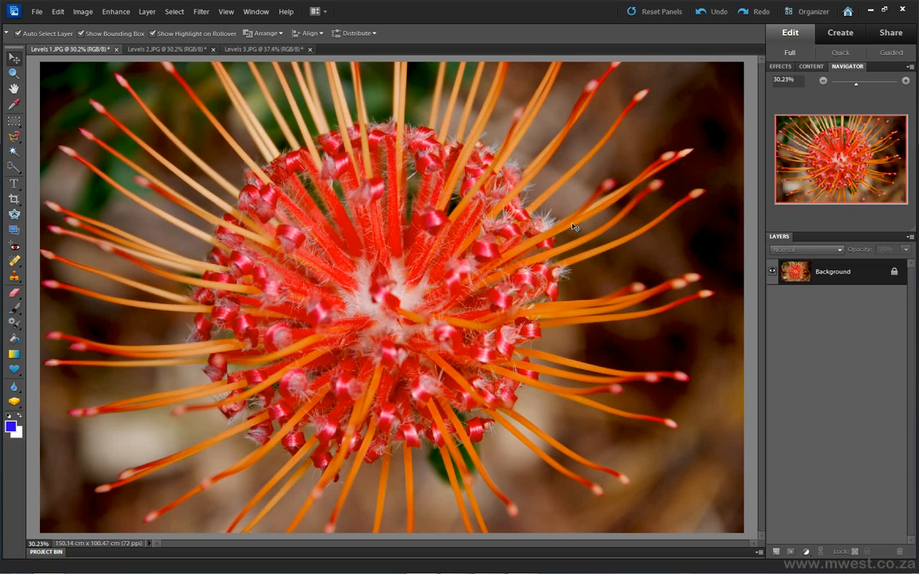
Try a highlight input level of 157 in a second Levels adjustment on the flower photo, restore it to 255, and close the adjustment
key(ctrl+l)
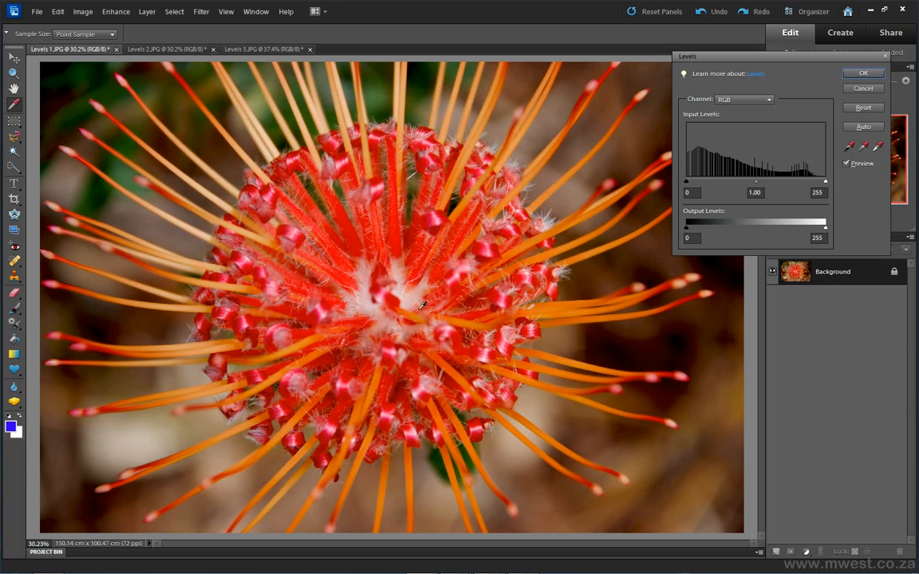
drag(826, 184, 772, 192)
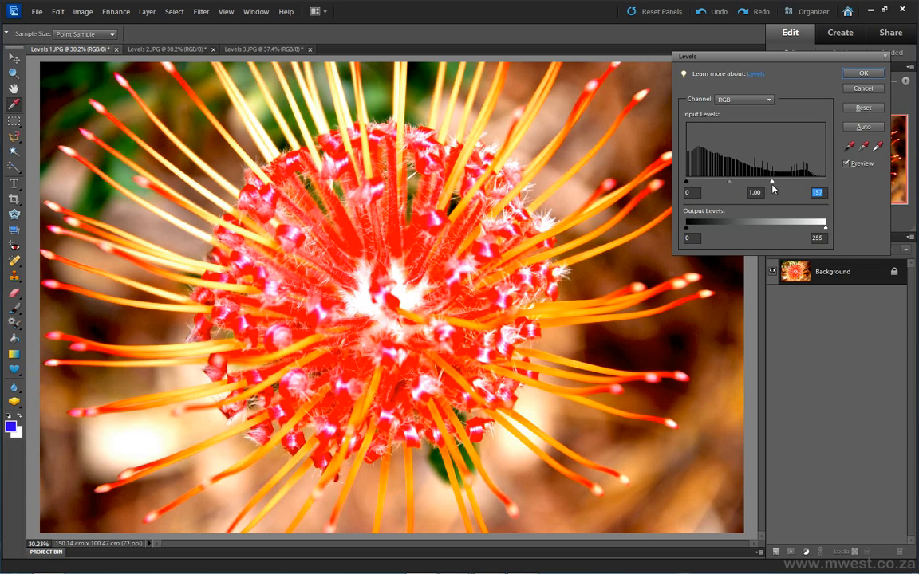
drag(771, 183, 834, 180)
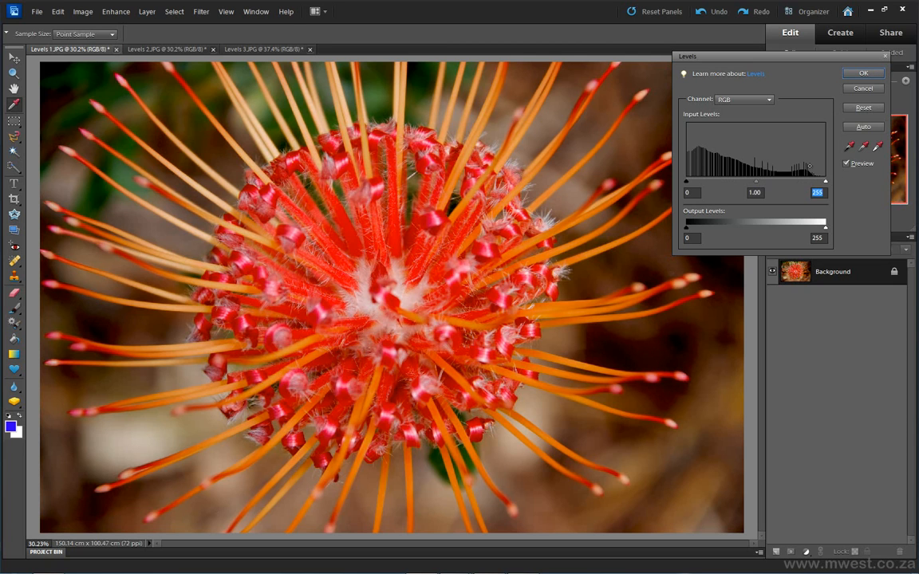
click(869, 75)
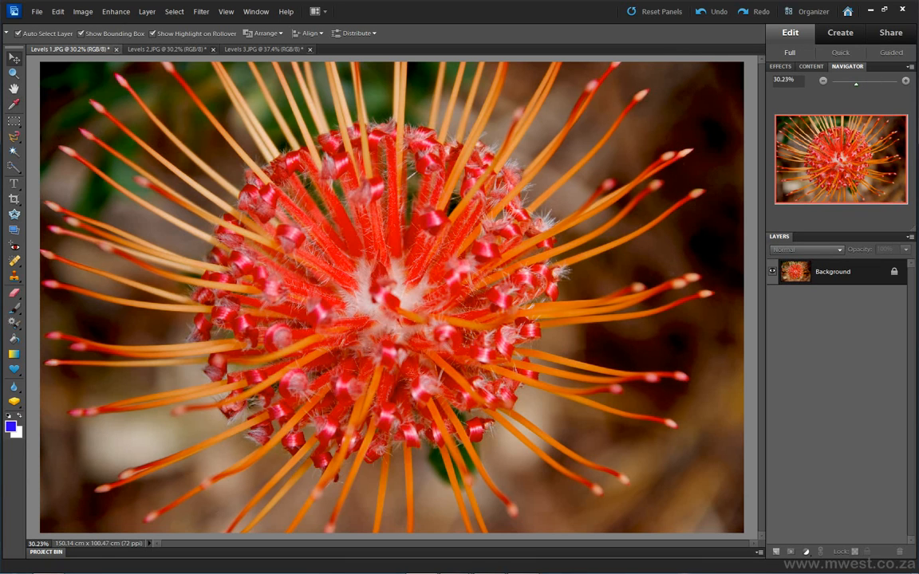